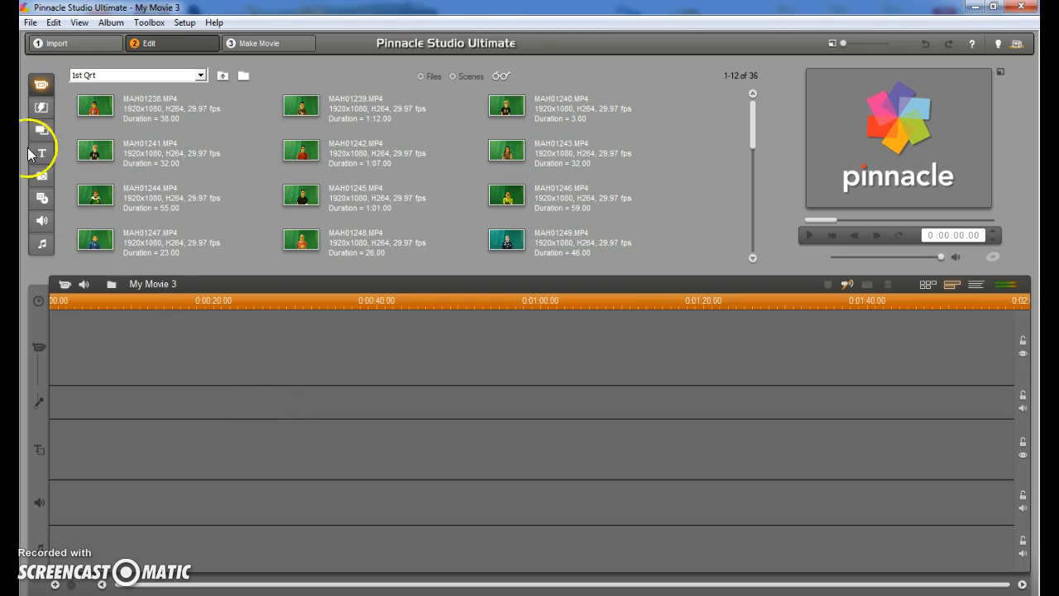
Open the titles library in the Edit workspace.
click(30, 22)
click(62, 40)
click(45, 155)
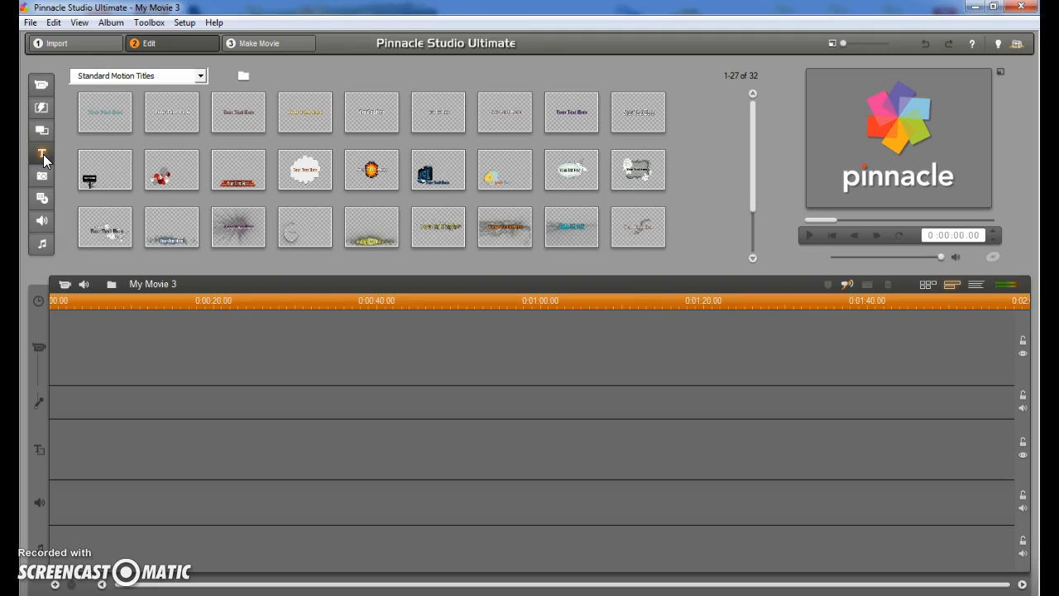
Place the first Standard Motion Title at the start of the timeline, delete its placeholder text, and accept it as a blank title.
drag(115, 111, 77, 334)
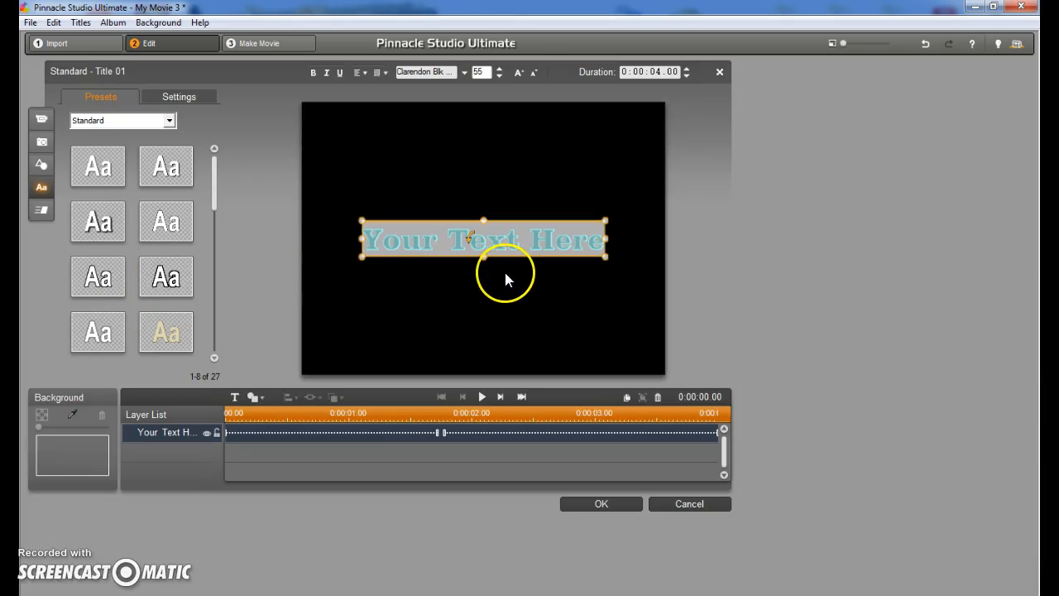
key(Delete)
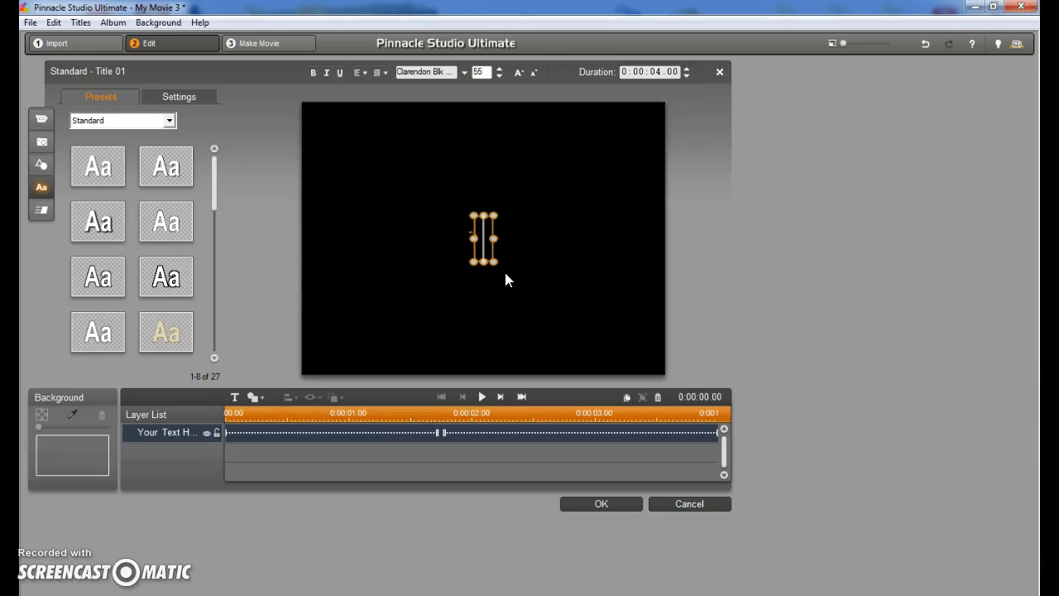
click(601, 503)
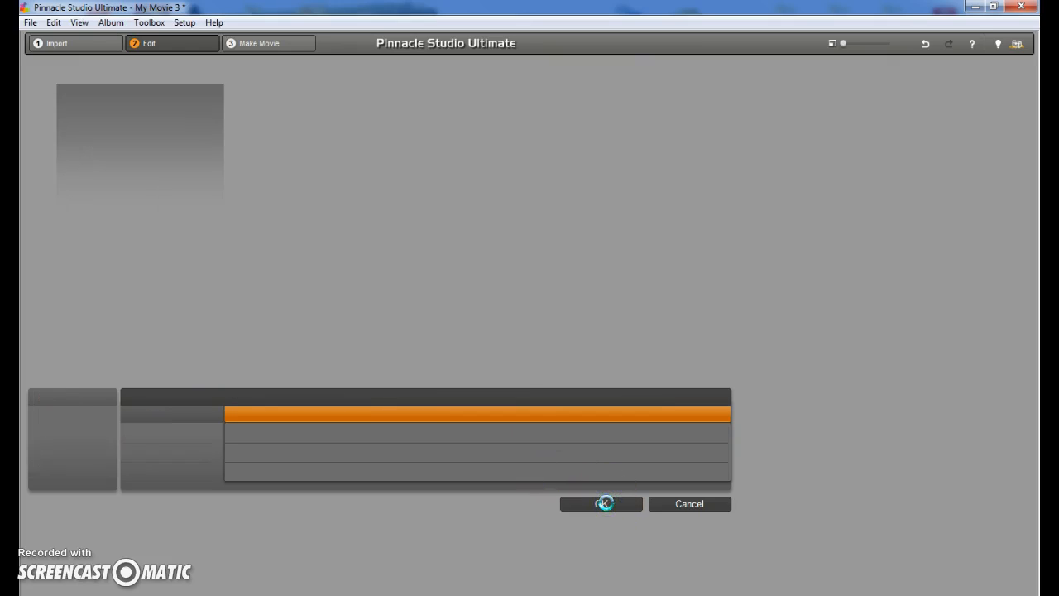
click(603, 503)
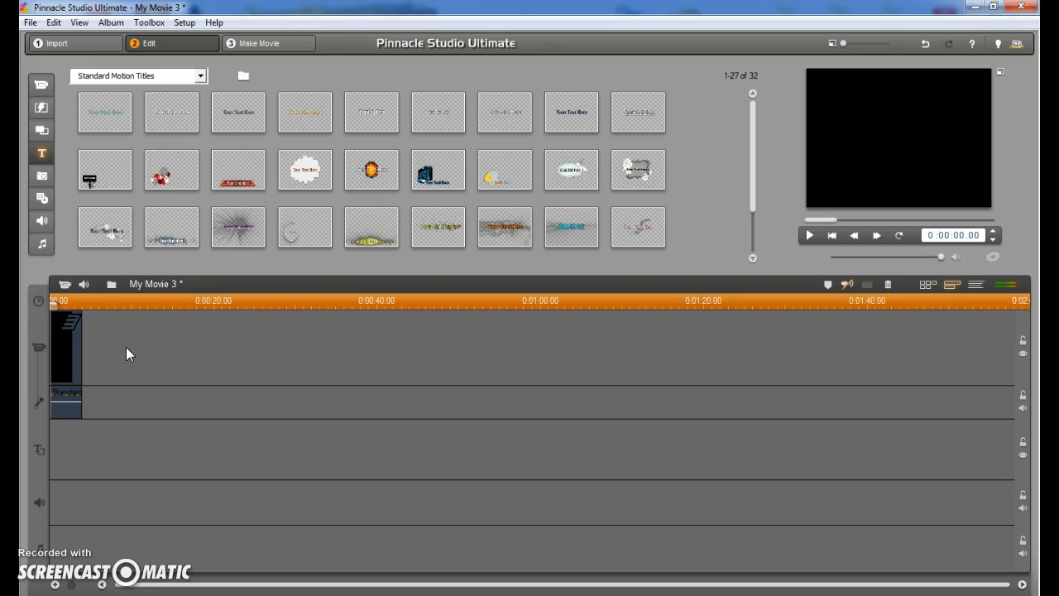
Open the Save As dialog and browse to the personal network drive (Z:).
click(30, 22)
click(88, 85)
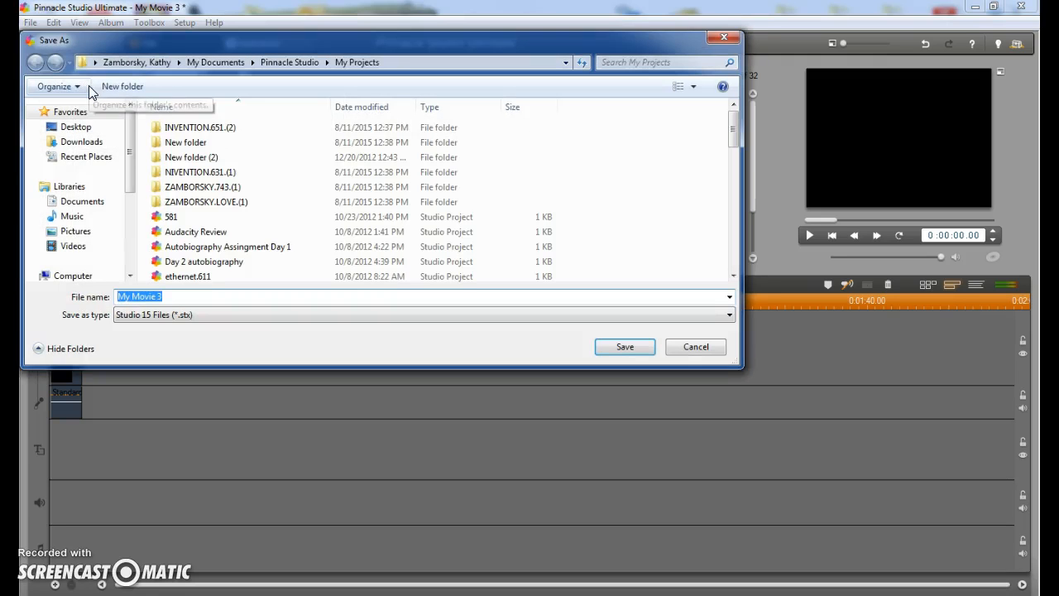
click(62, 276)
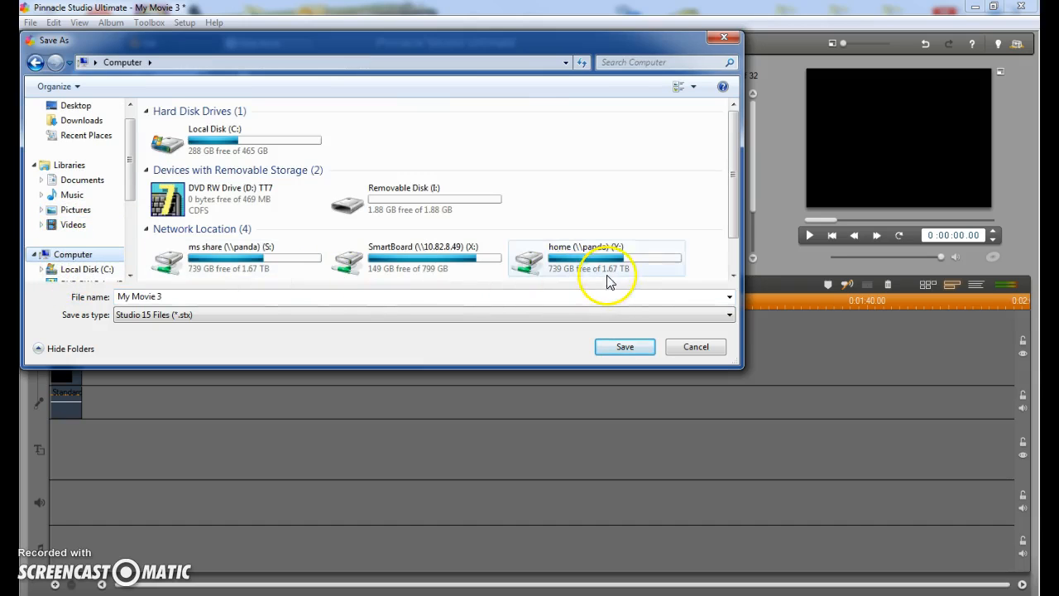
drag(734, 224, 740, 262)
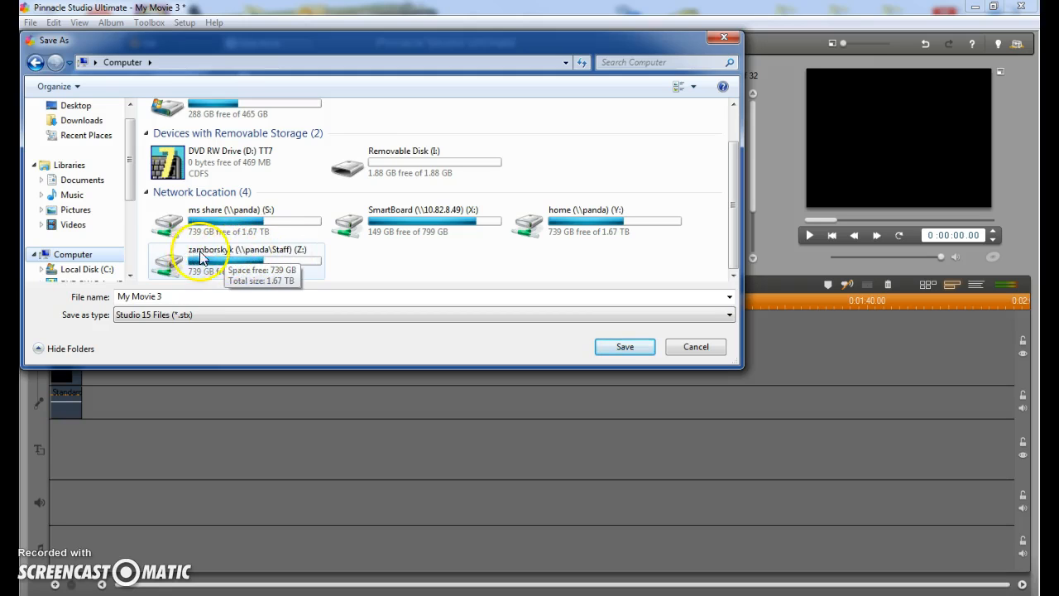
double_click(271, 258)
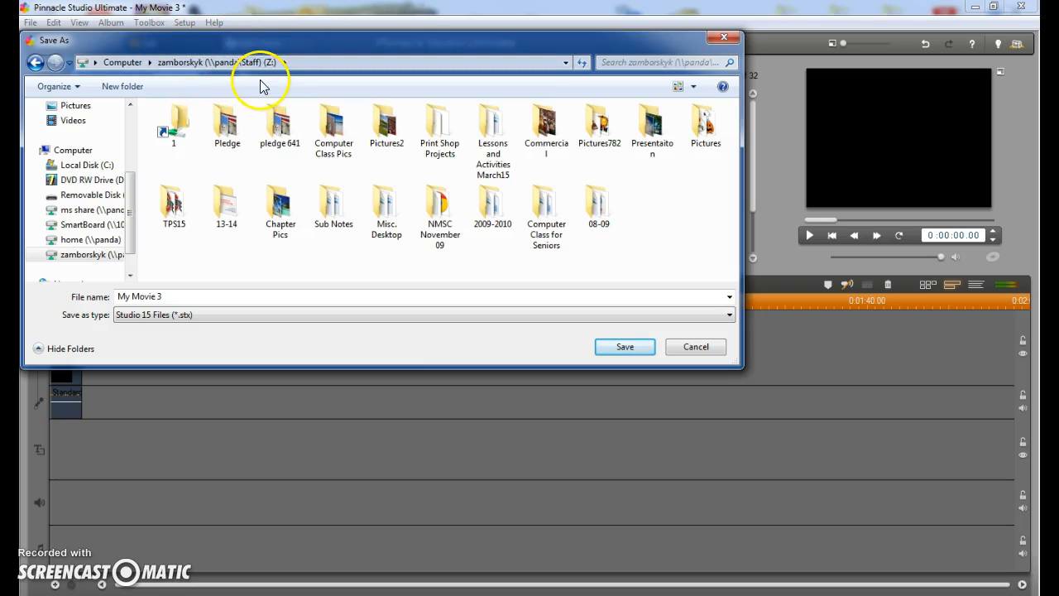
Save the project with a file name of 631 followed by the user's last name.
click(200, 296)
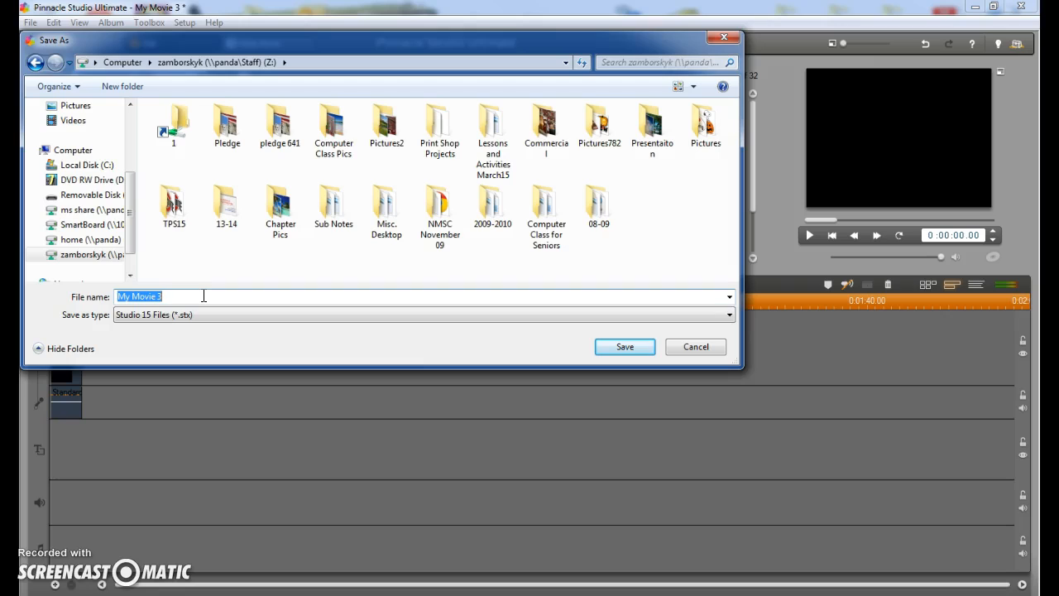
text(6)
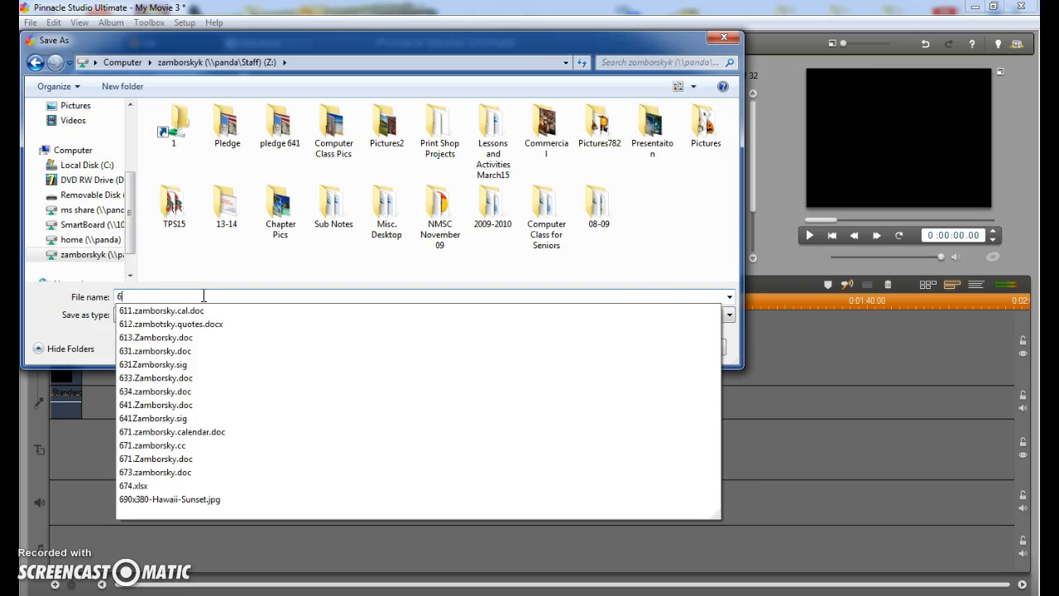
text(3)
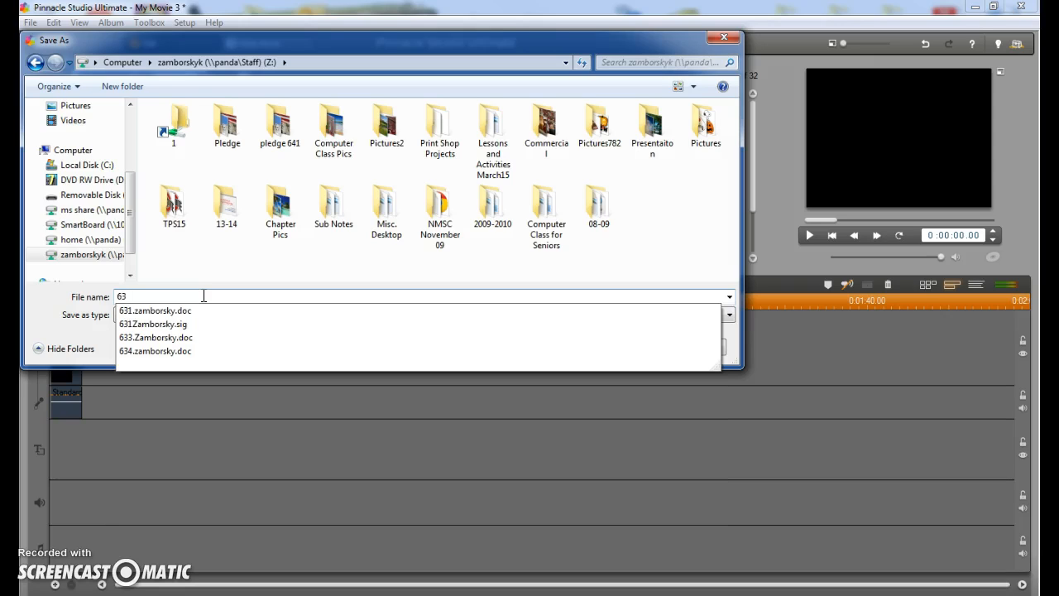
text(1)
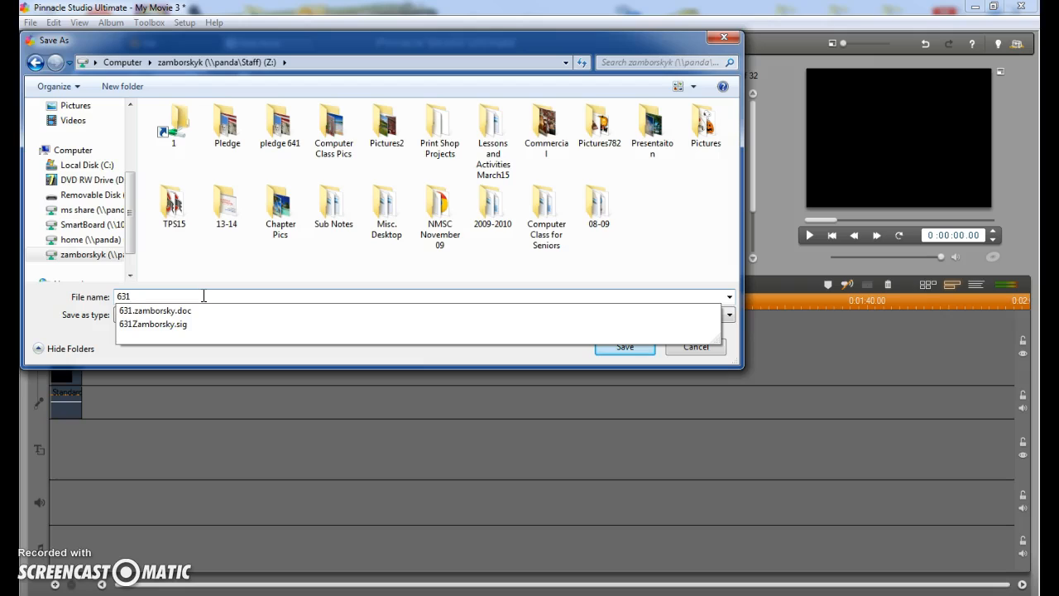
text(Zambo)
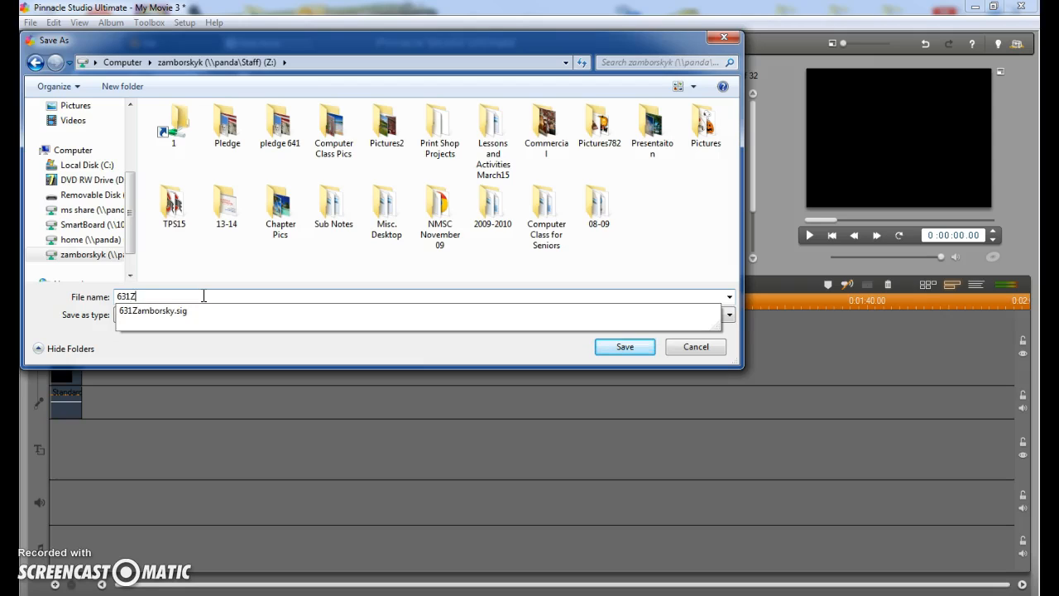
text(rsky)
click(195, 299)
click(626, 347)
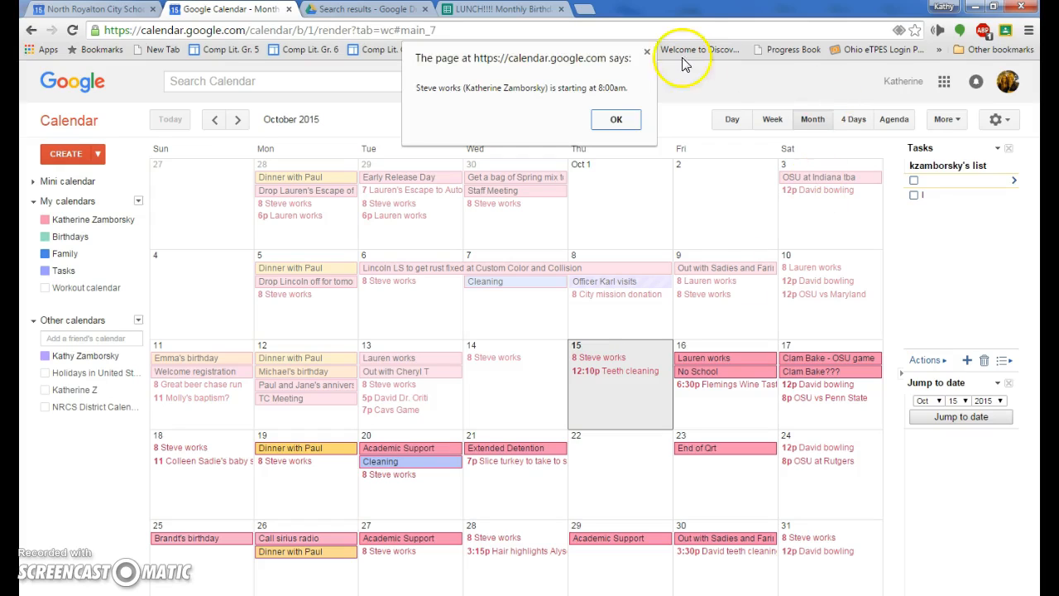
Dismiss the calendar reminder alert in the browser.
click(613, 119)
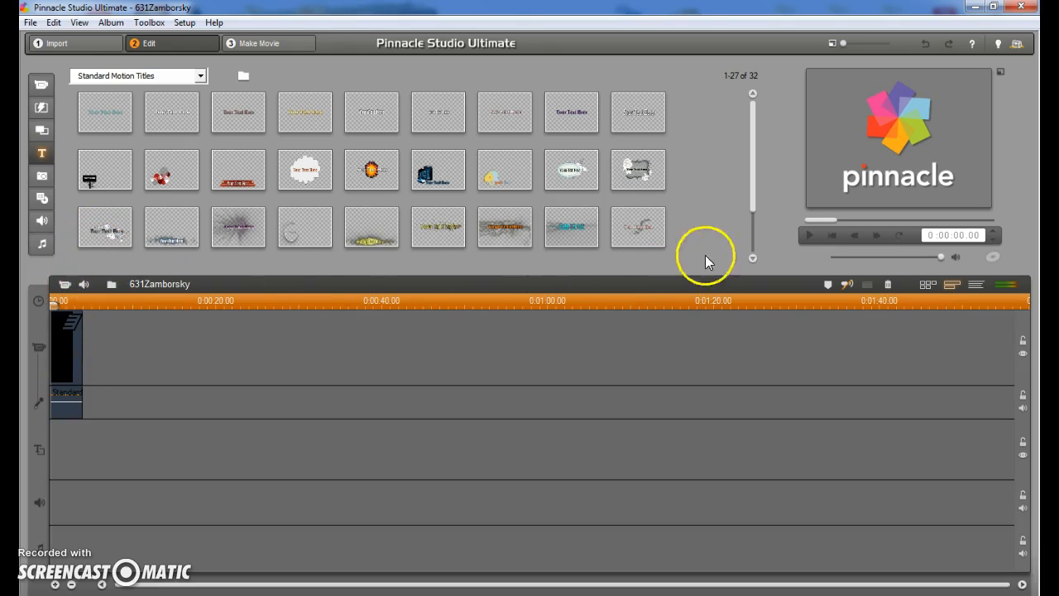
Scroll through the Standard Motion Titles and preview a couple of the title presets.
drag(757, 197, 756, 232)
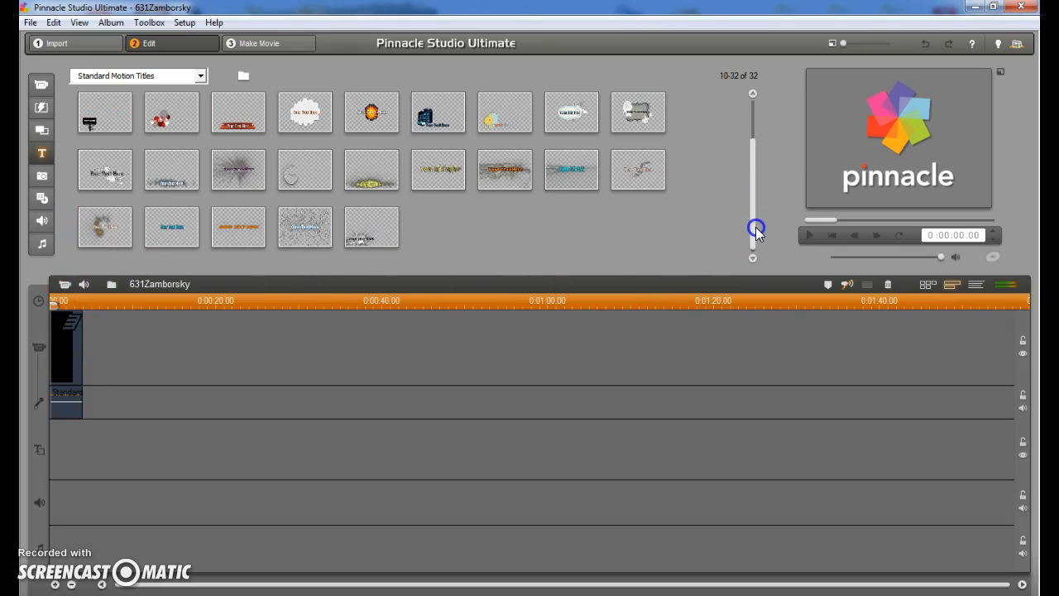
click(176, 109)
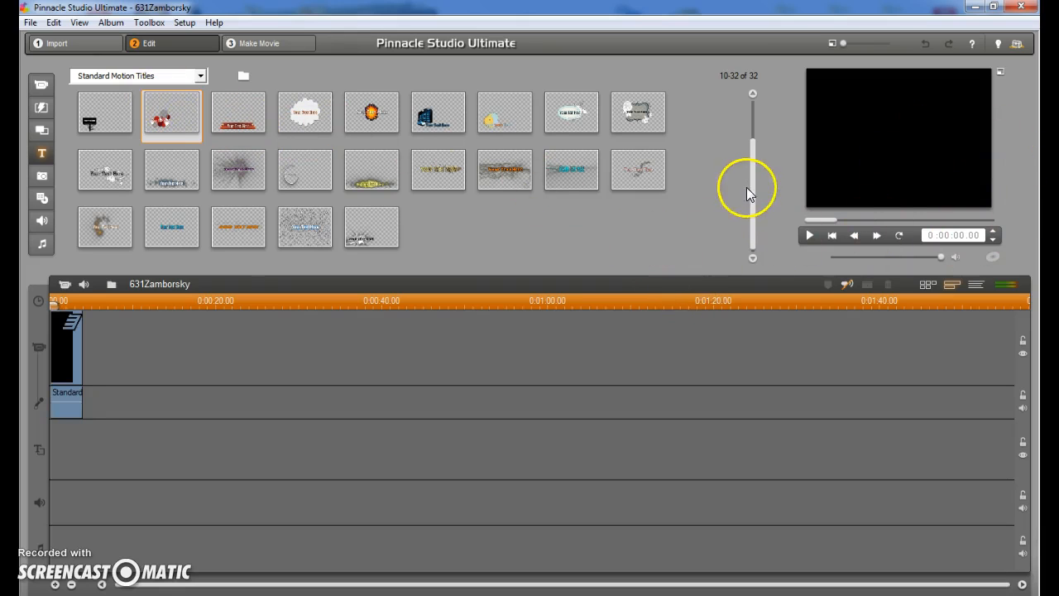
click(808, 235)
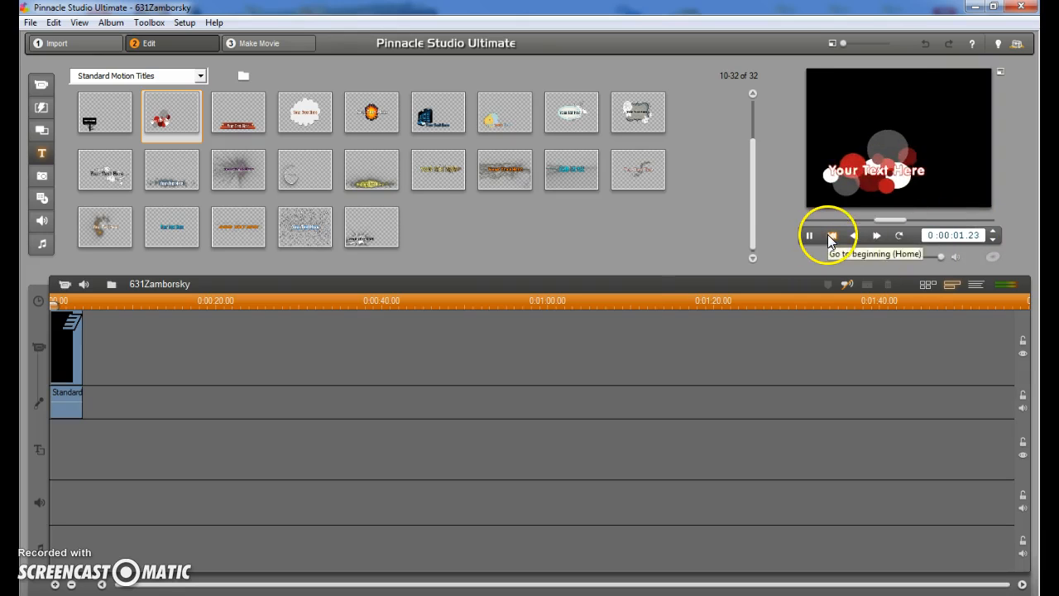
click(175, 171)
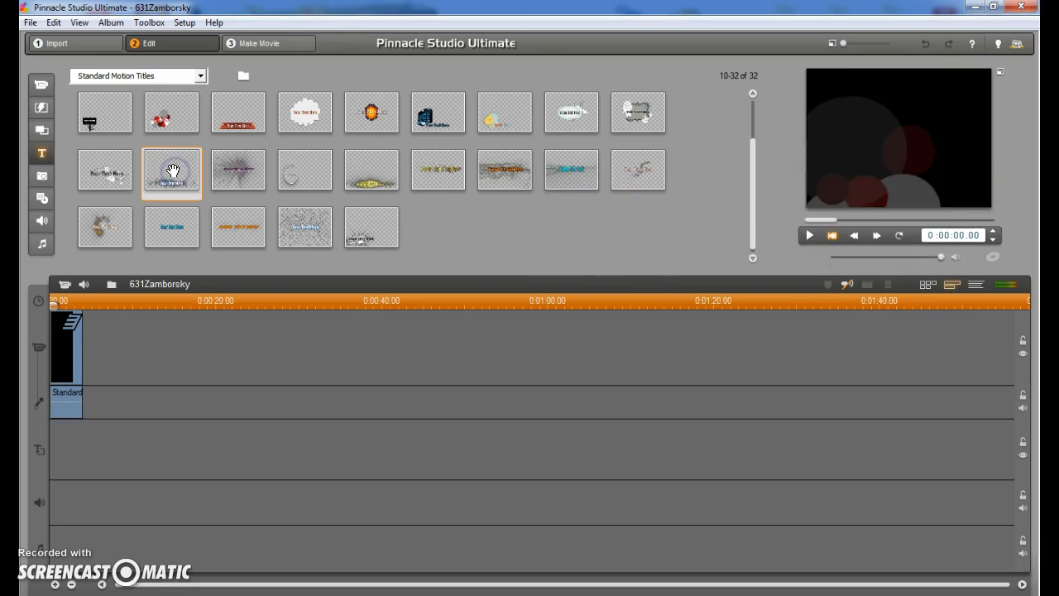
Add a motion title after the blank title and replace its placeholder text with "The Pledge of Allegiance".
drag(165, 183, 115, 333)
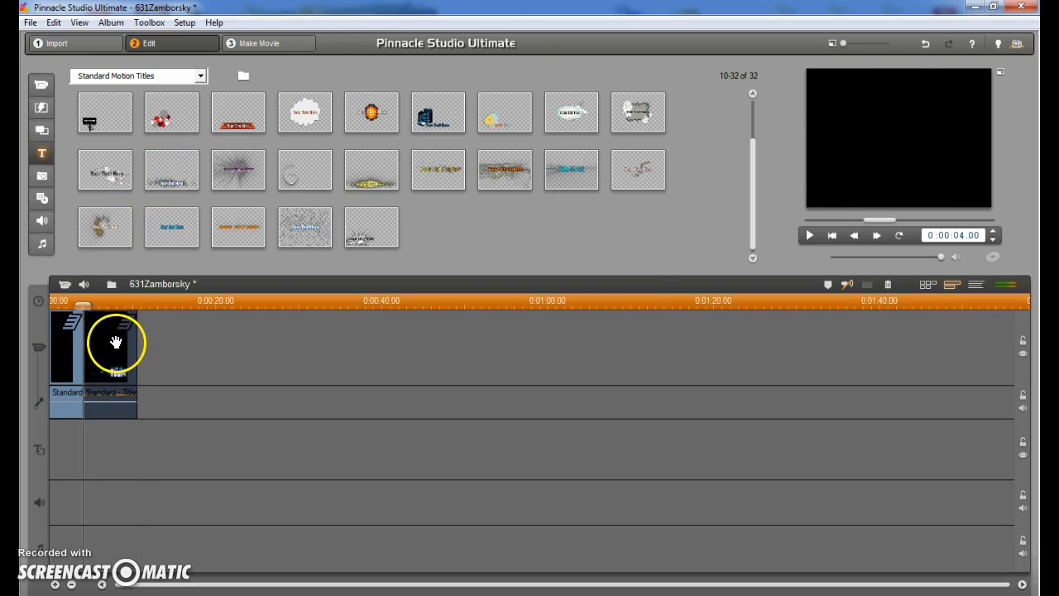
double_click(116, 334)
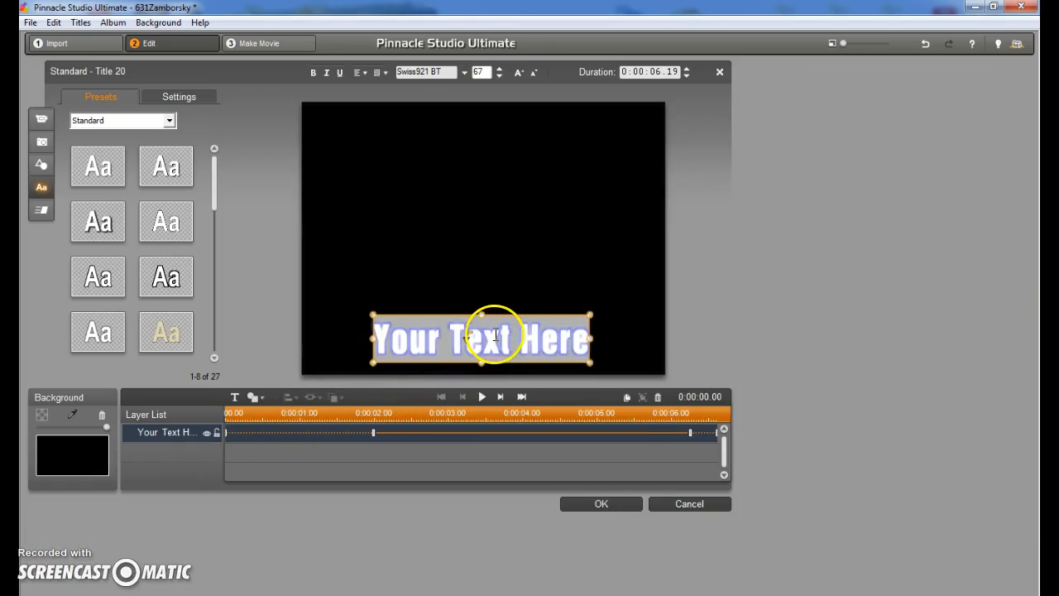
text(T)
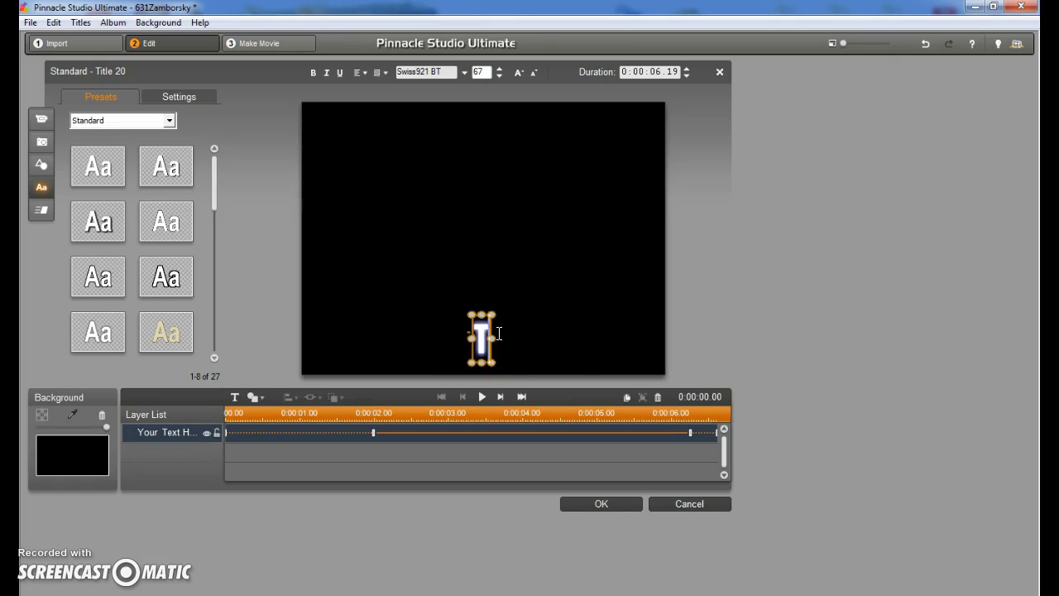
text(he Pled)
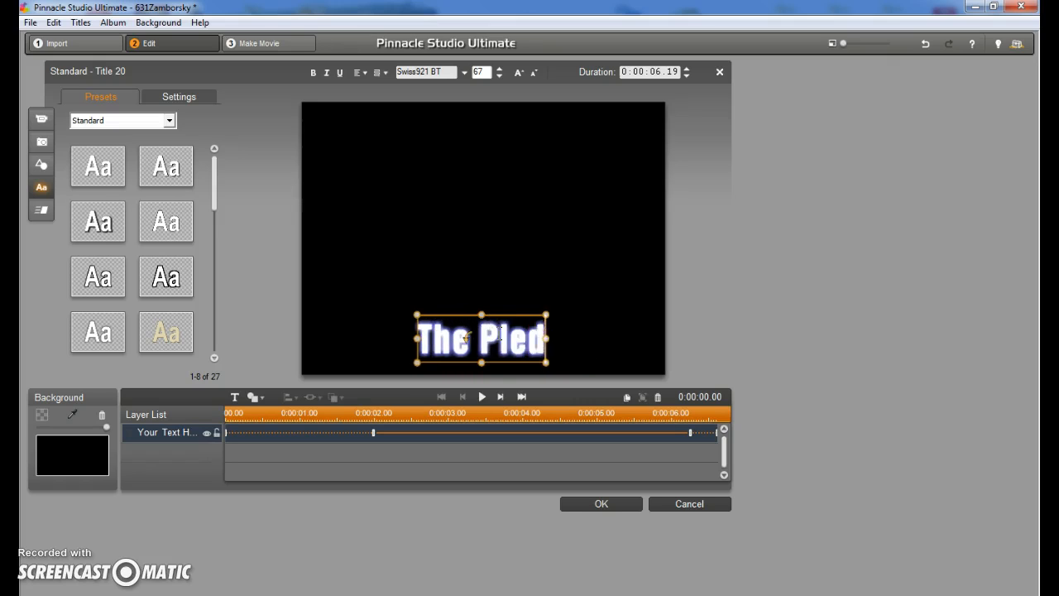
text(ge of All)
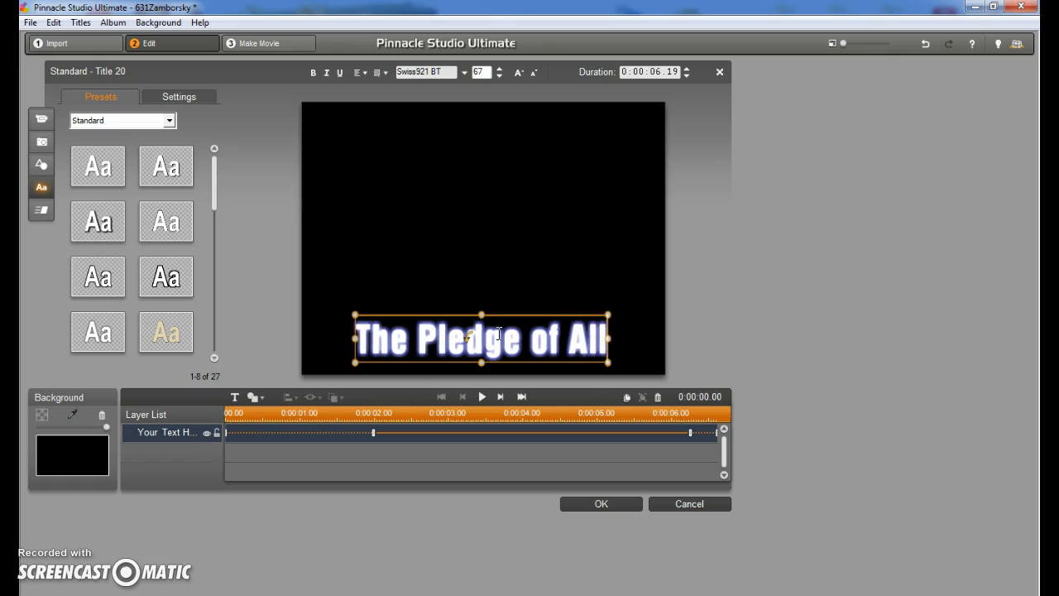
text(egiance)
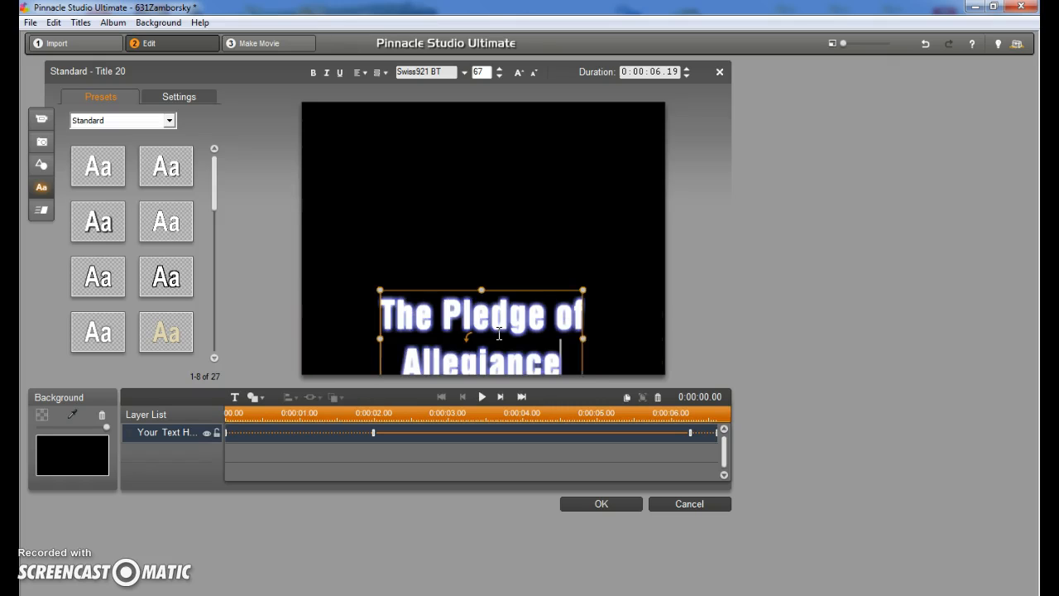
Widen the title's text box and move the text up to the middle of the frame.
drag(584, 338, 647, 337)
click(438, 337)
drag(379, 338, 327, 337)
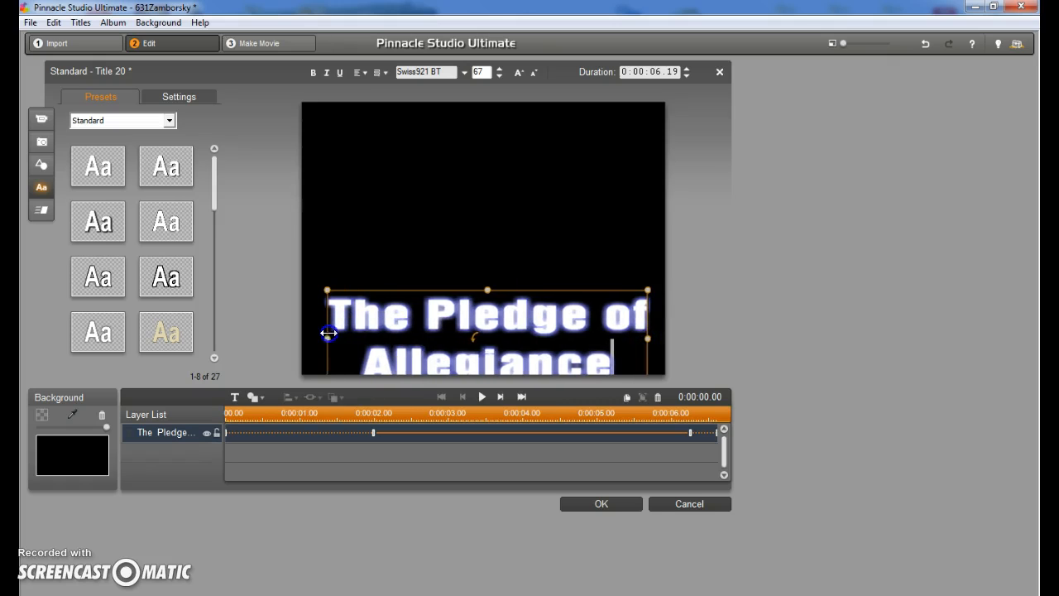
click(447, 288)
double_click(455, 314)
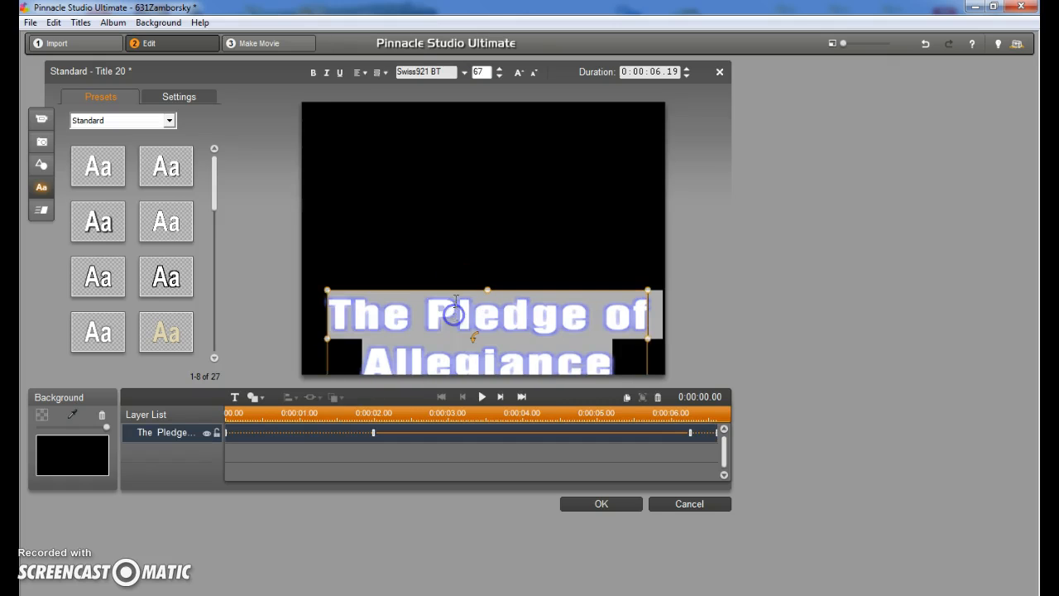
drag(444, 193, 447, 173)
click(426, 225)
click(509, 232)
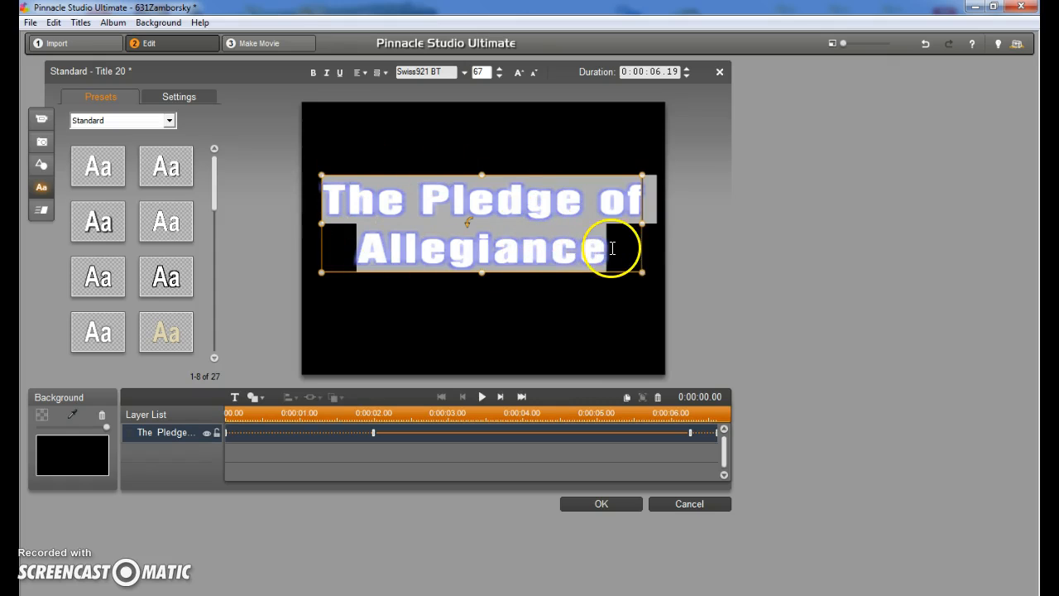
Select all the title text and apply the blue "Aa" text preset.
drag(613, 249, 324, 203)
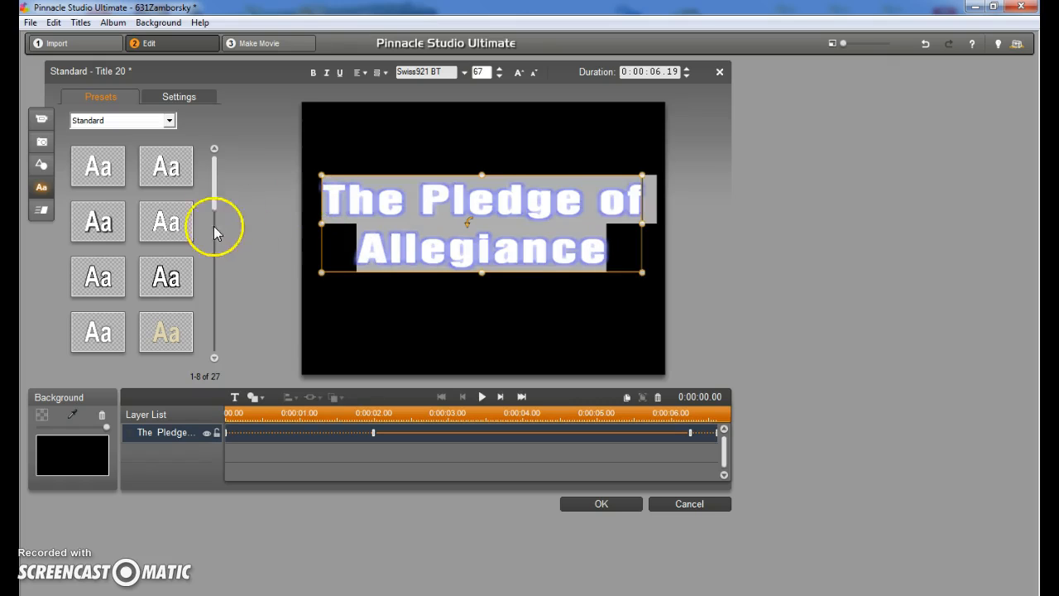
drag(212, 175, 216, 279)
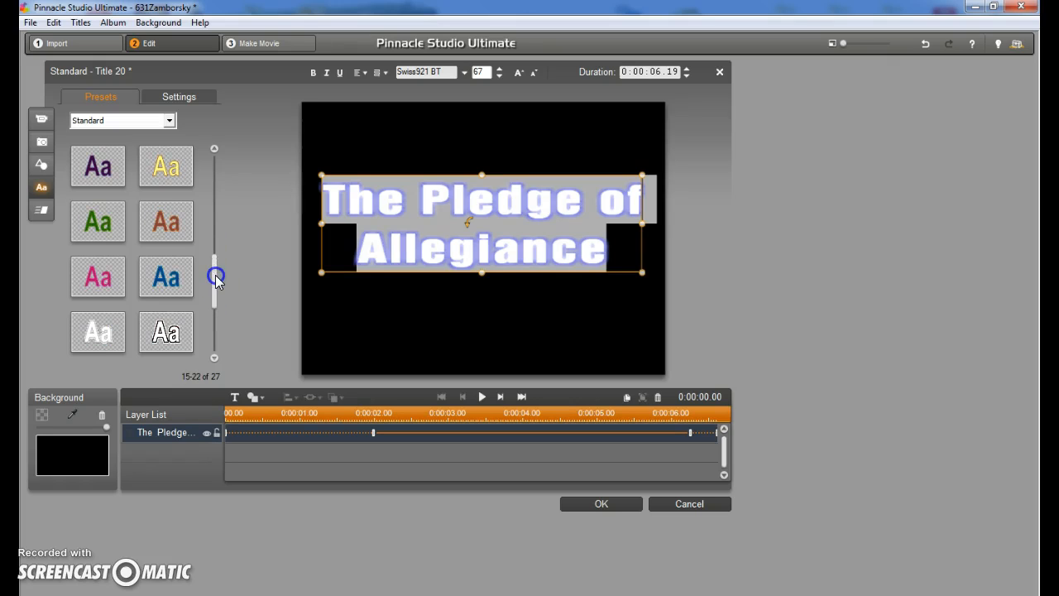
click(167, 275)
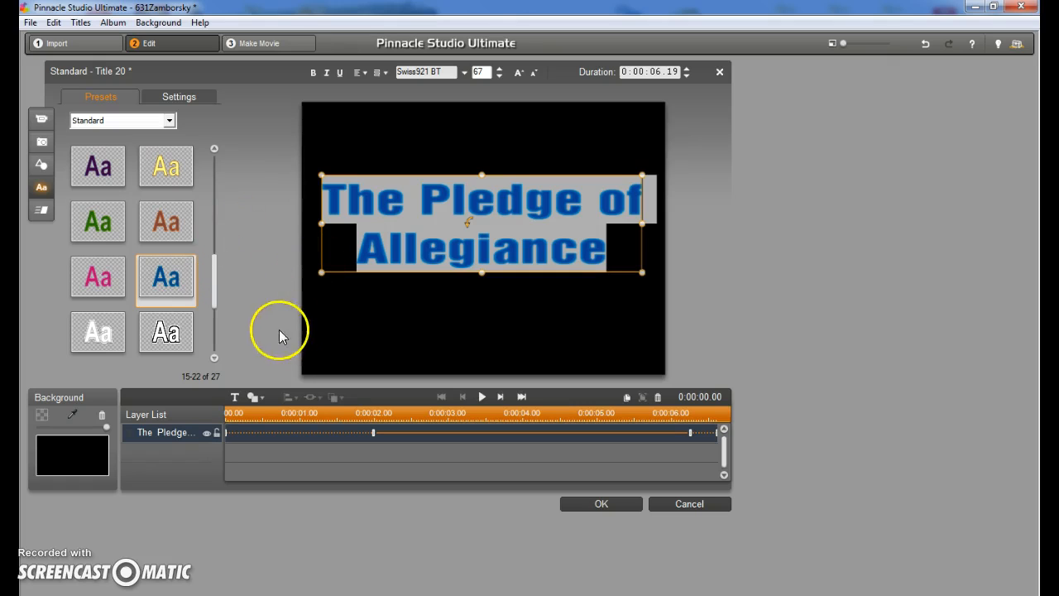
click(236, 398)
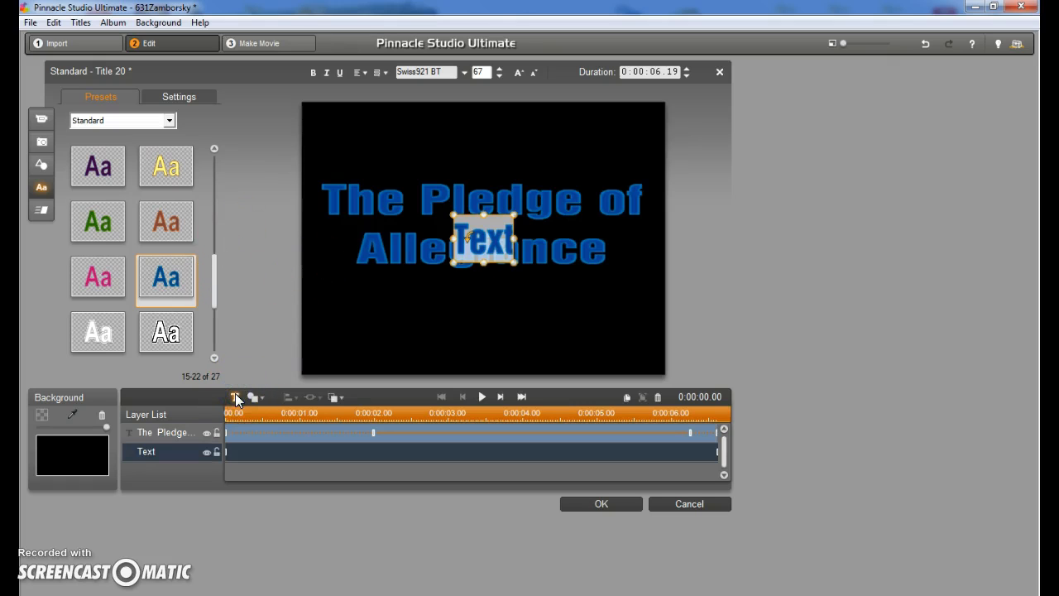
key(BackSpace)
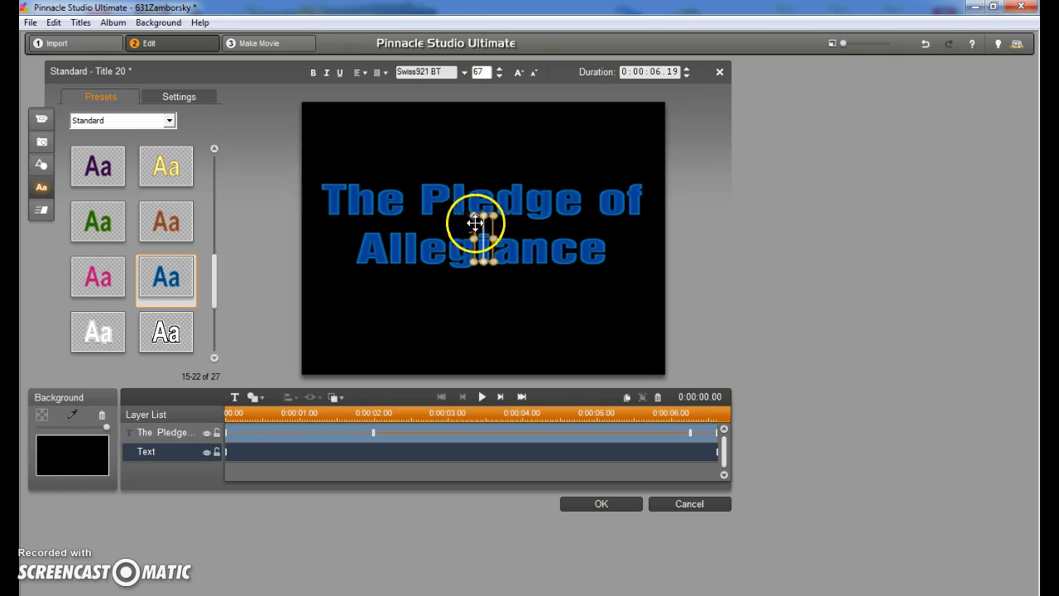
drag(475, 223, 522, 314)
click(526, 296)
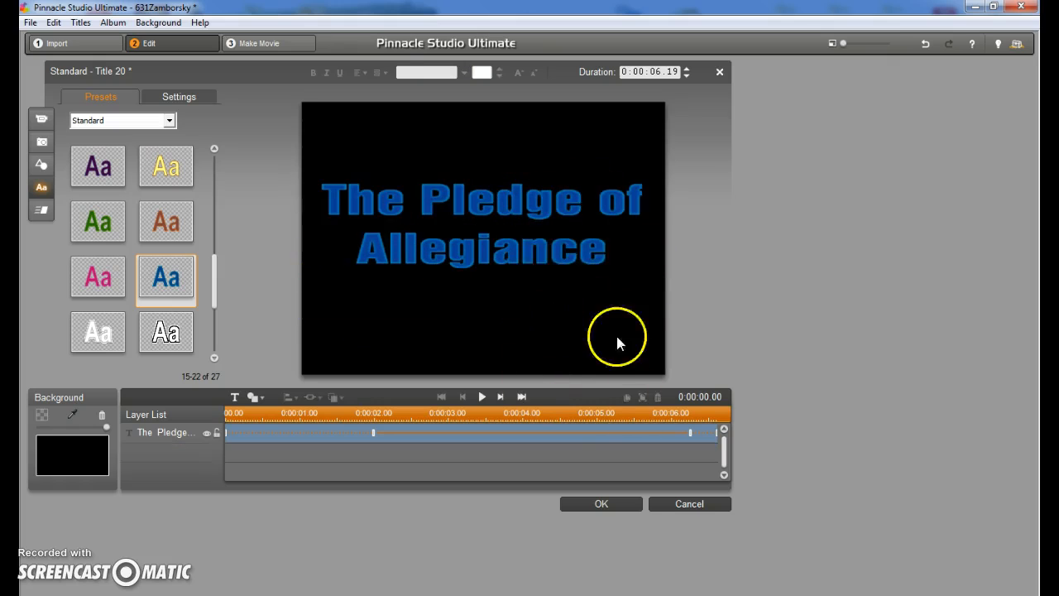
Close the title editor keeping the changes, and save the project.
click(602, 503)
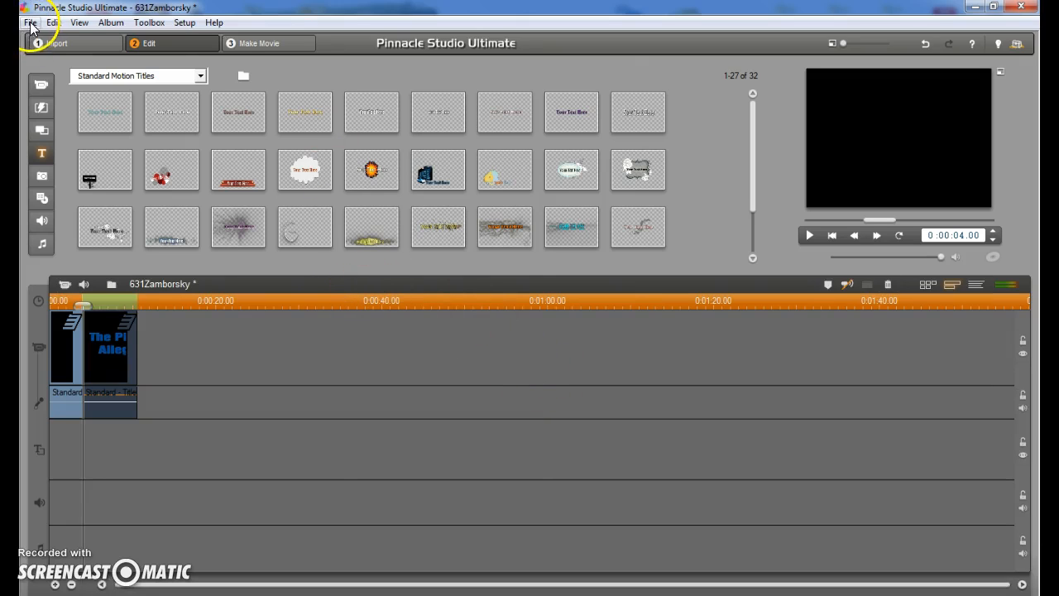
click(30, 23)
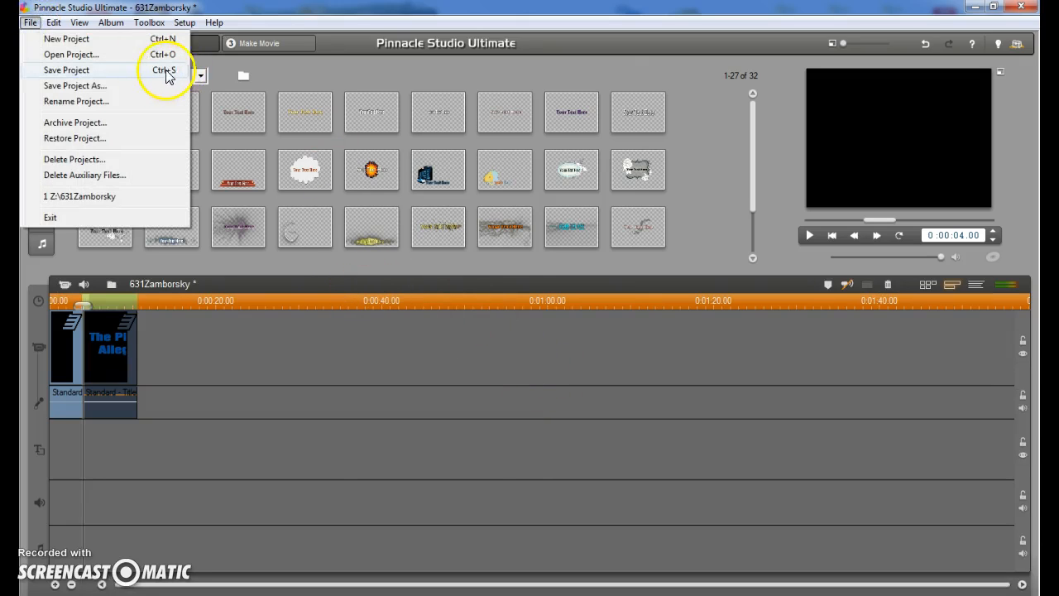
click(108, 71)
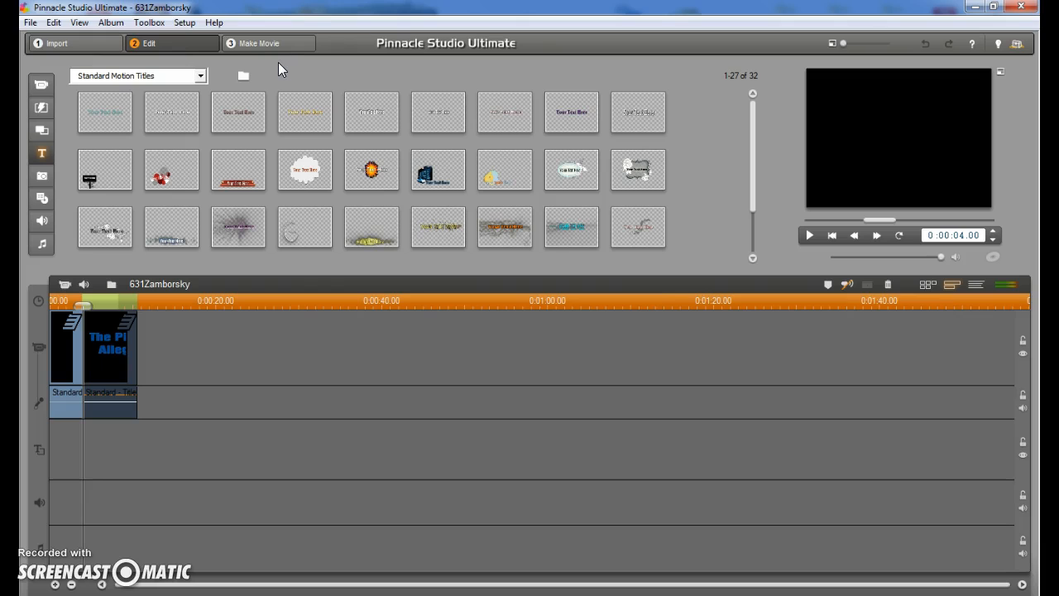
Browse the photo album to the Pledge folder on the Z: drive to load its flag and Mount Rushmore pictures.
click(43, 178)
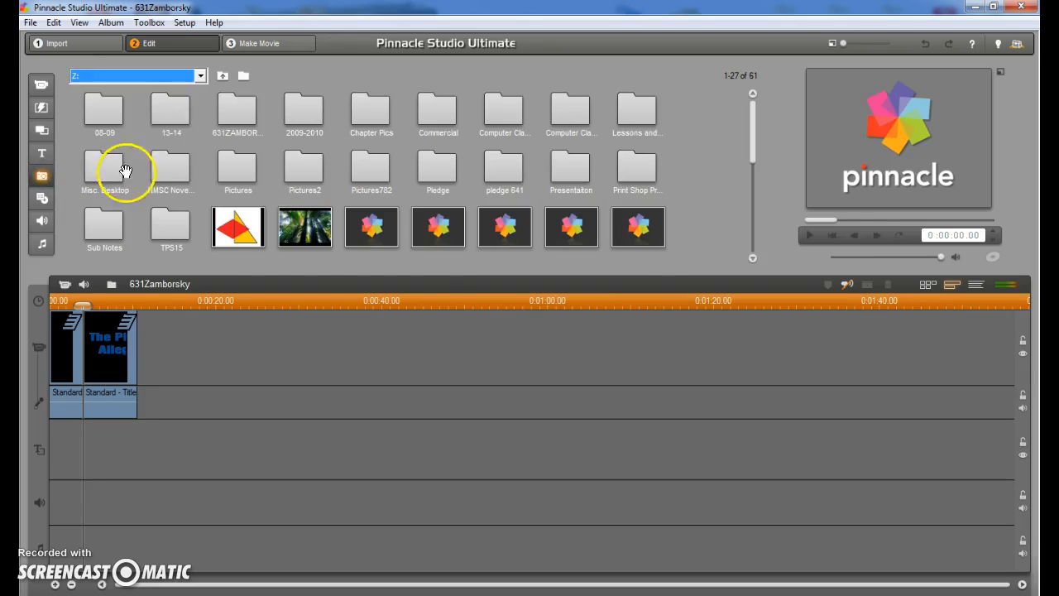
click(244, 76)
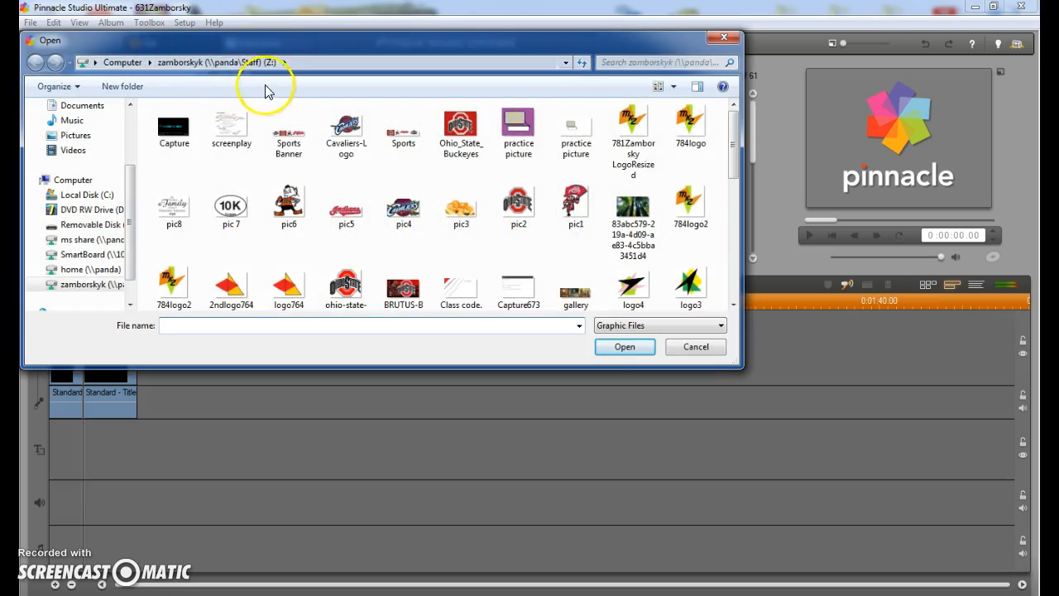
drag(731, 120, 721, 261)
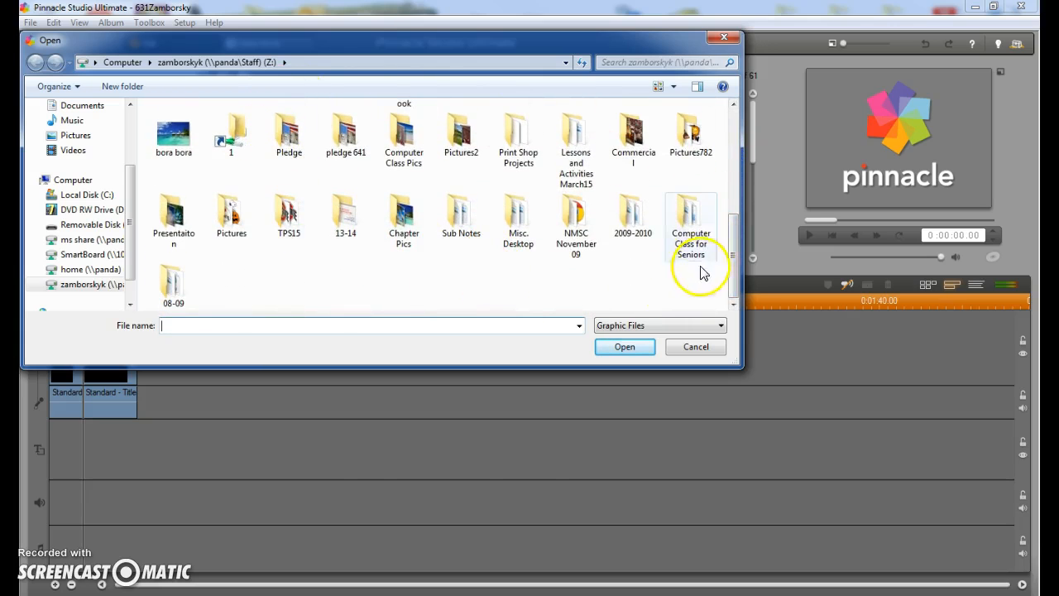
click(298, 141)
double_click(298, 141)
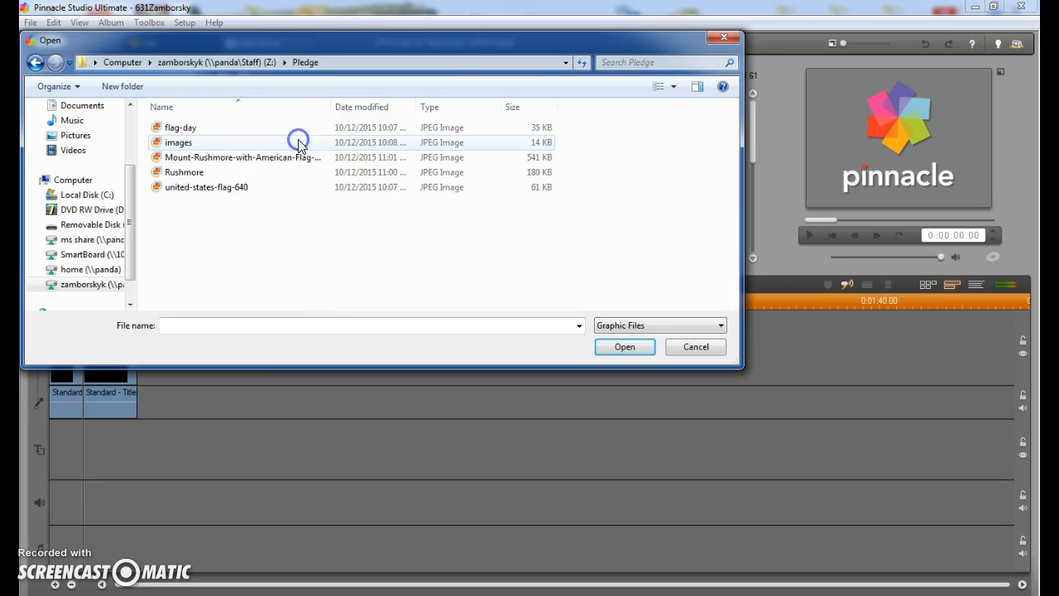
double_click(204, 130)
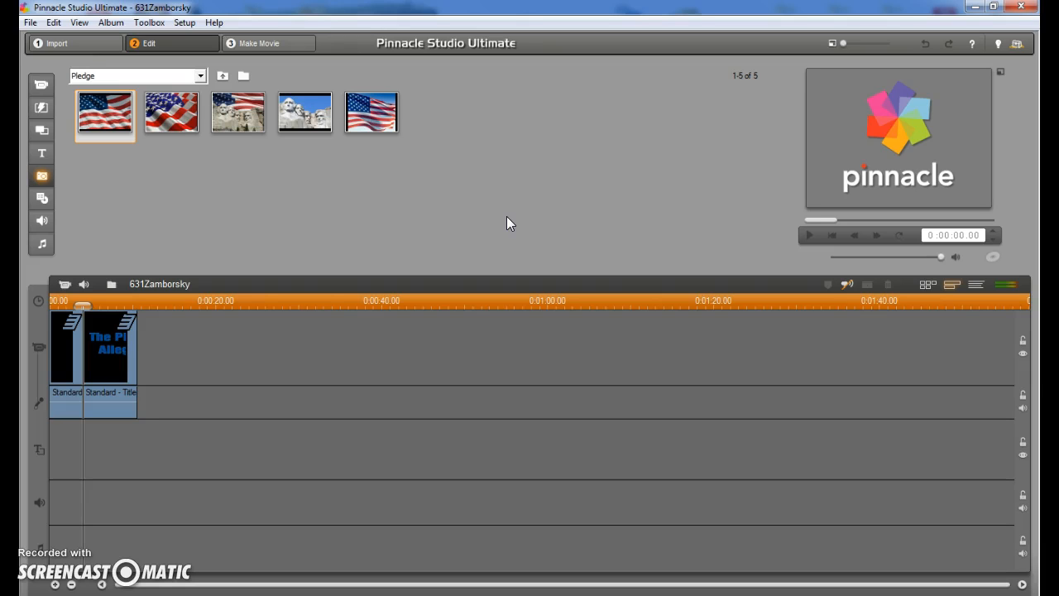
Place four flag and Mount Rushmore photos on the timeline after the titles, and save the project.
click(172, 115)
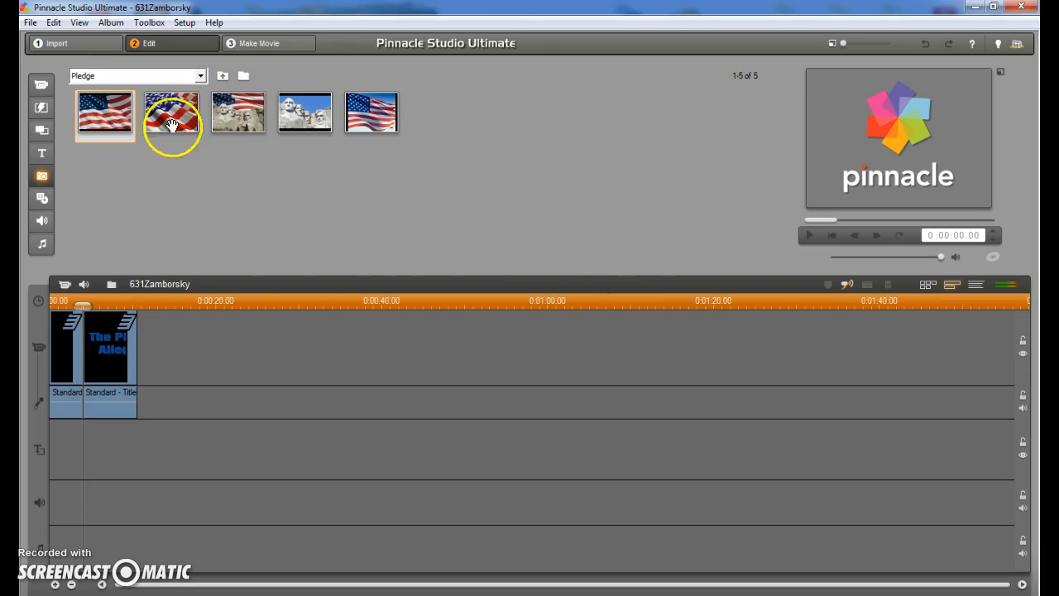
drag(180, 113, 159, 327)
drag(241, 111, 201, 326)
click(368, 114)
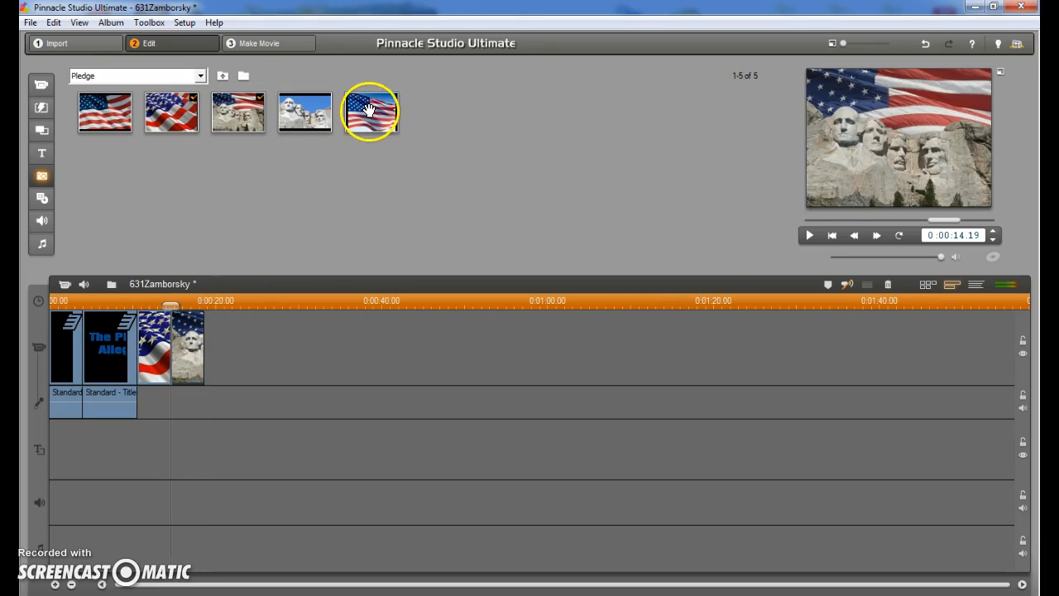
drag(271, 280, 226, 331)
drag(109, 107, 248, 327)
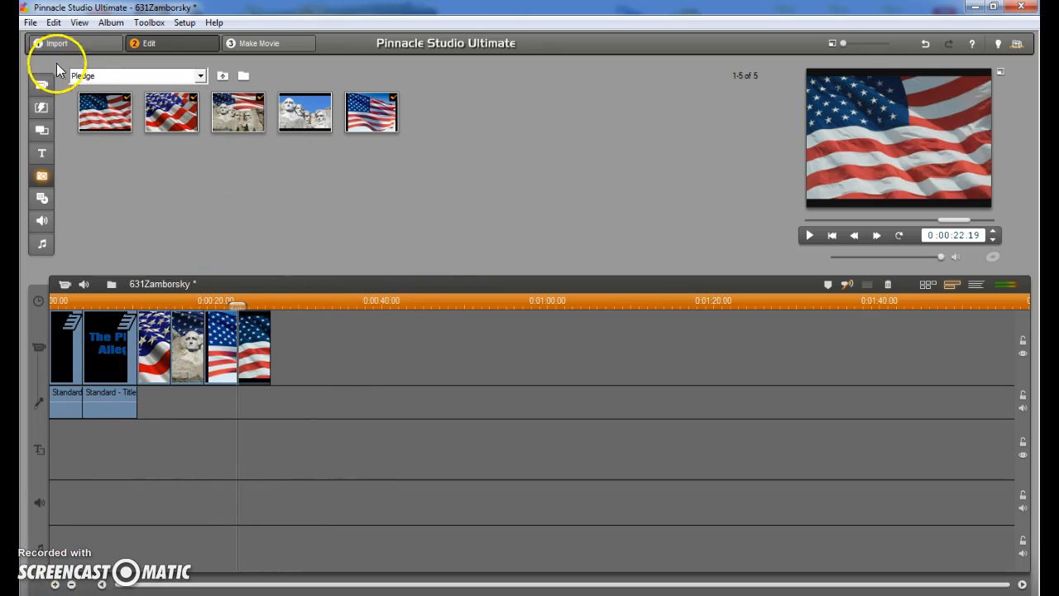
click(32, 23)
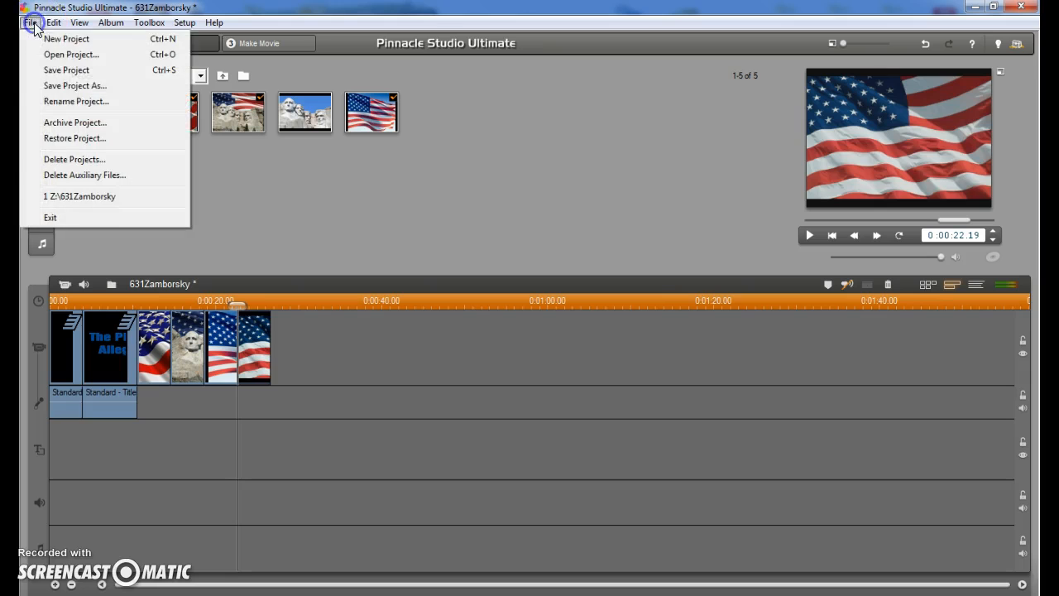
click(55, 70)
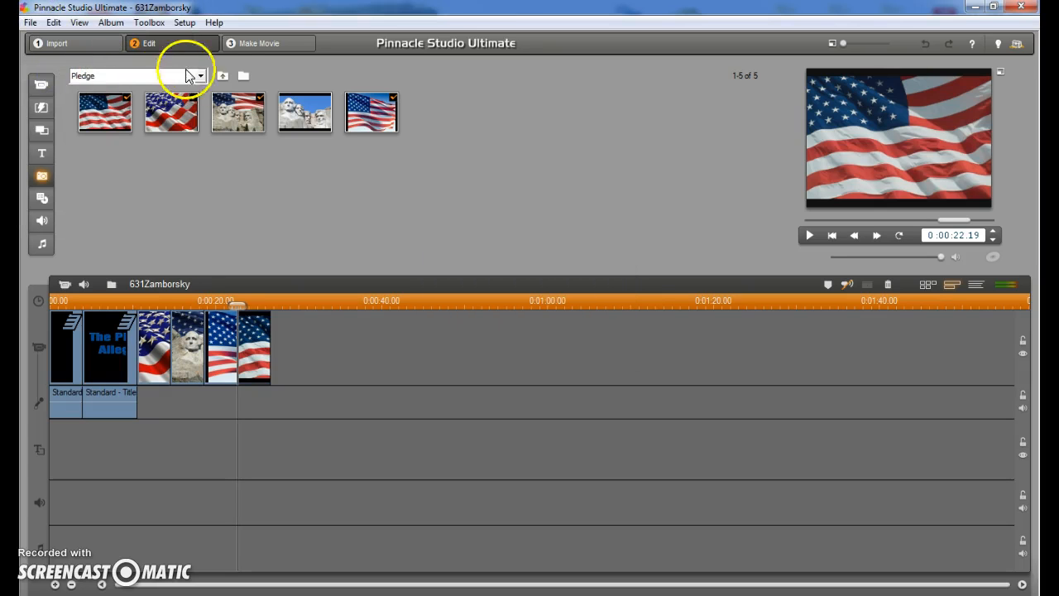